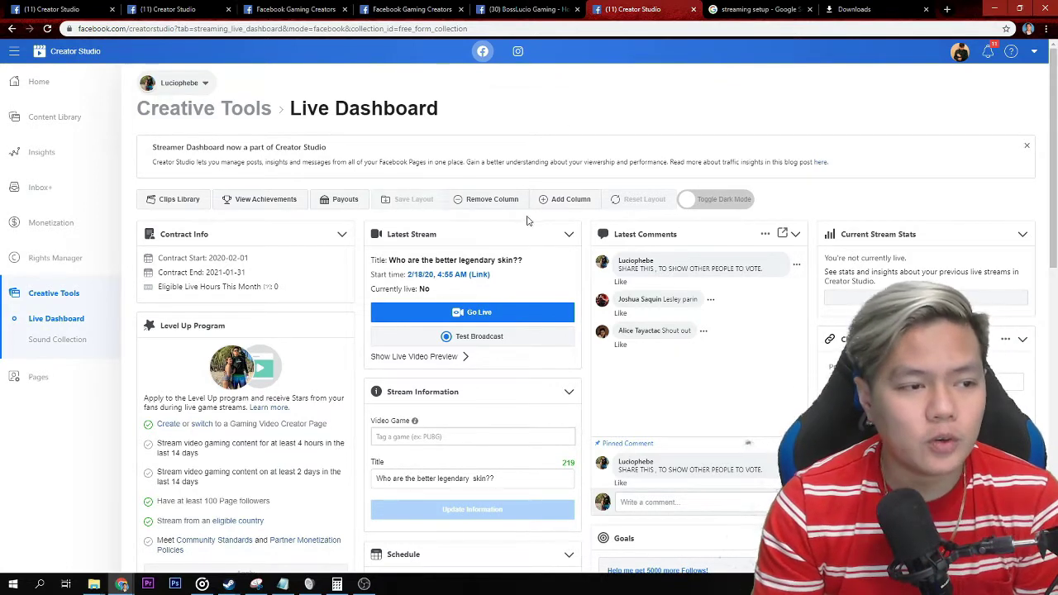
Step: Open the Go Live setup and enter "ANG MANOOD NITO , MAY LIBRENG 50 LOAD" as the live video's description
scroll(527, 221, "down", 1)
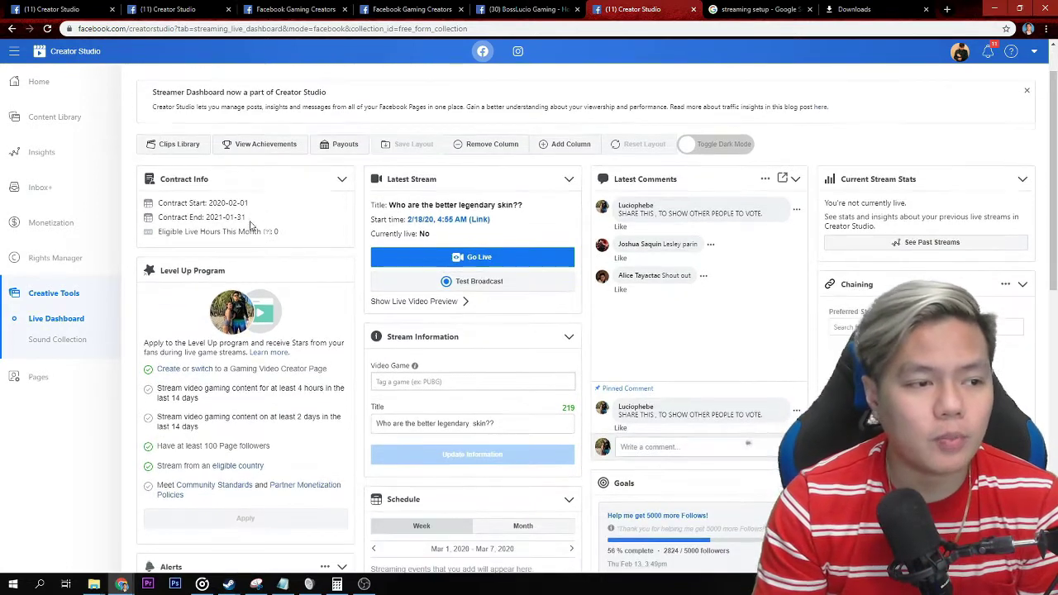
left_click(455, 259)
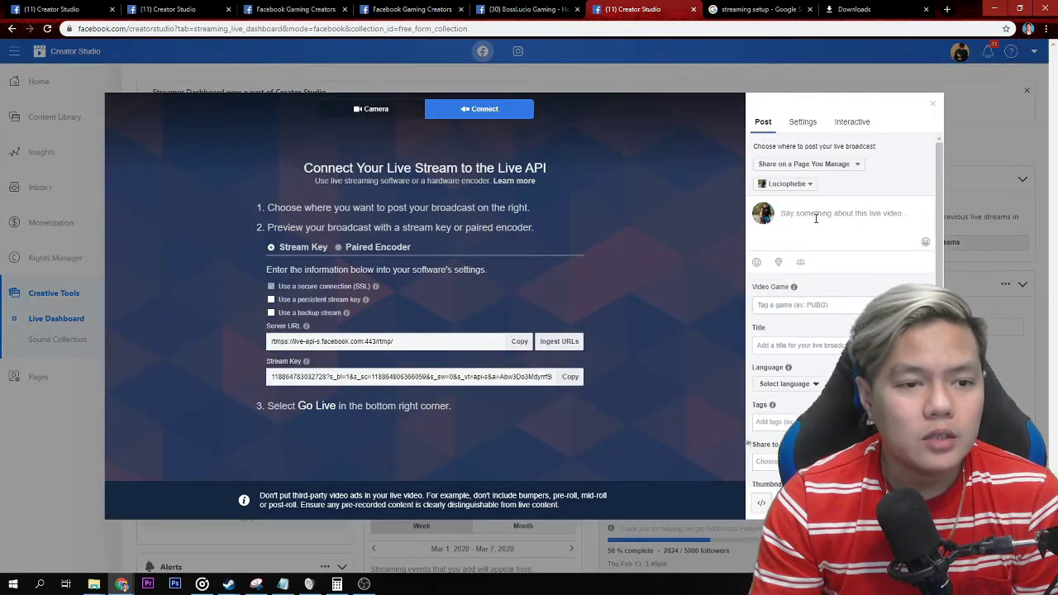
left_click(816, 218)
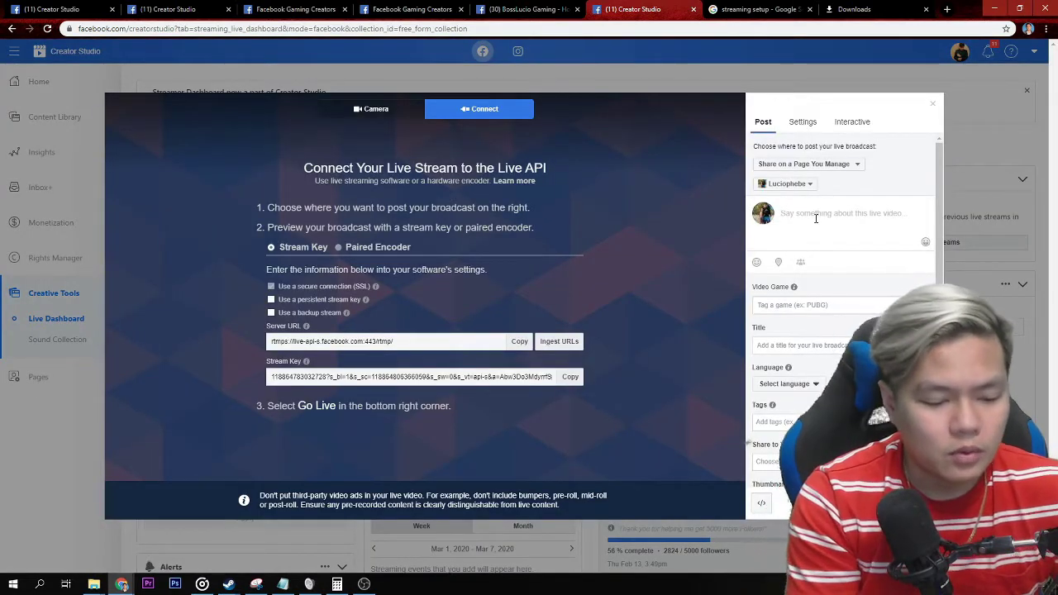
type("ANG POGI")
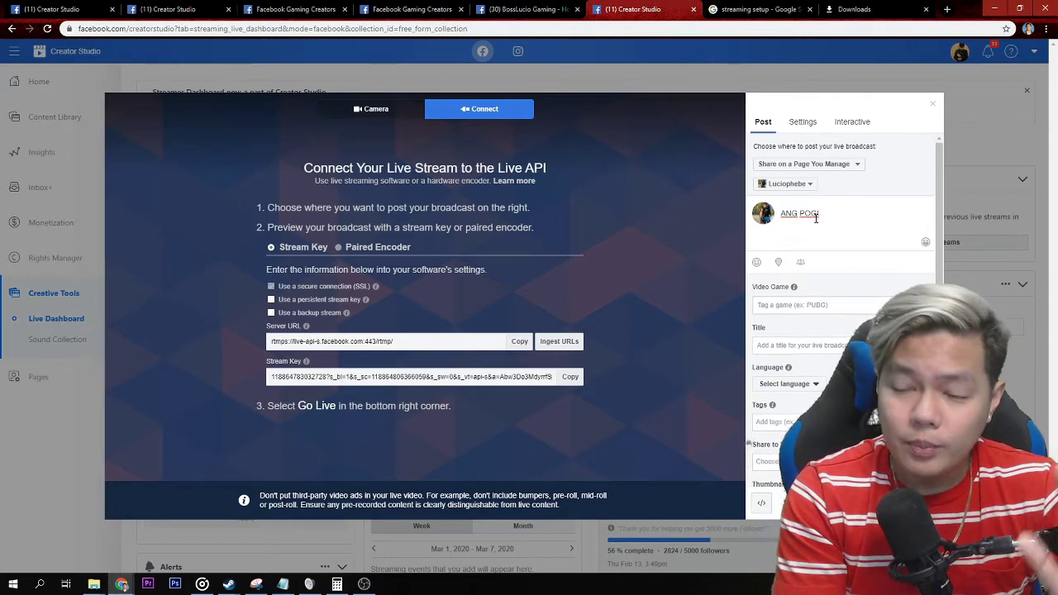
key("BackSpace")
key("BackSpace")
key("BackSpace")
key("BackSpace")
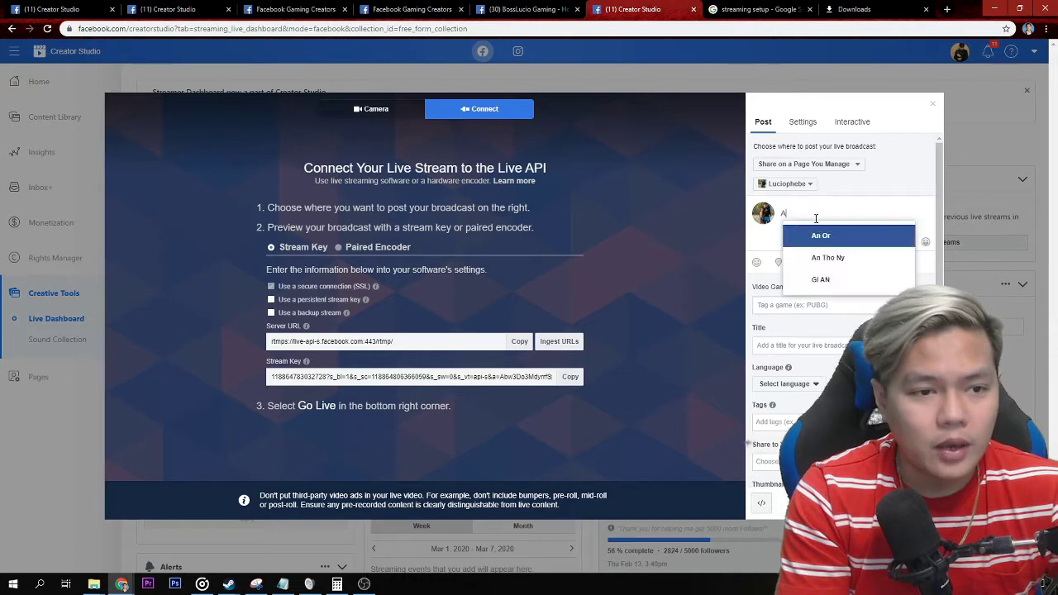
type("MANOOD")
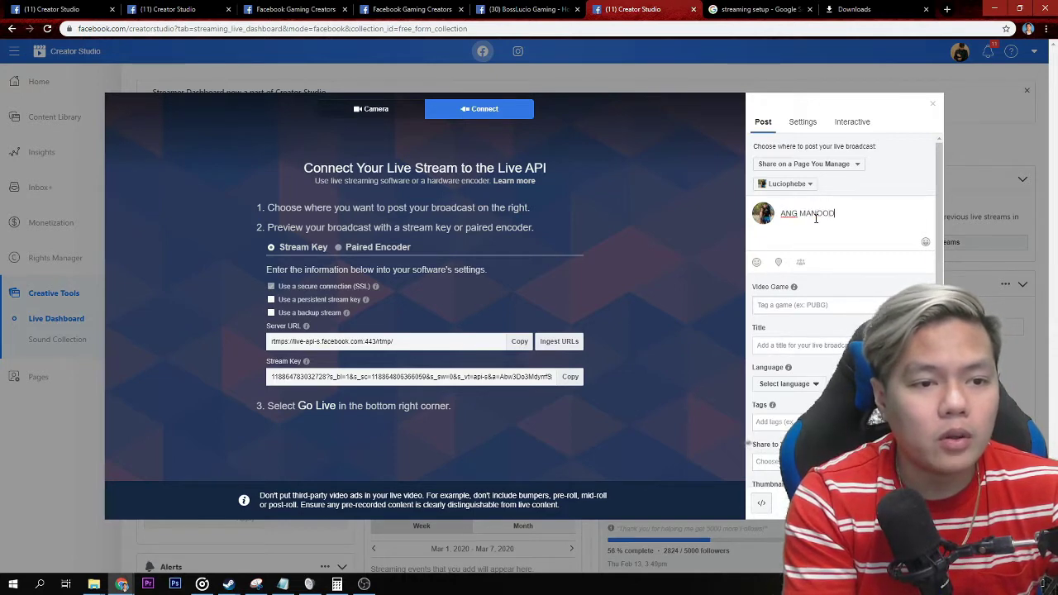
type(" NITO , MAY LI")
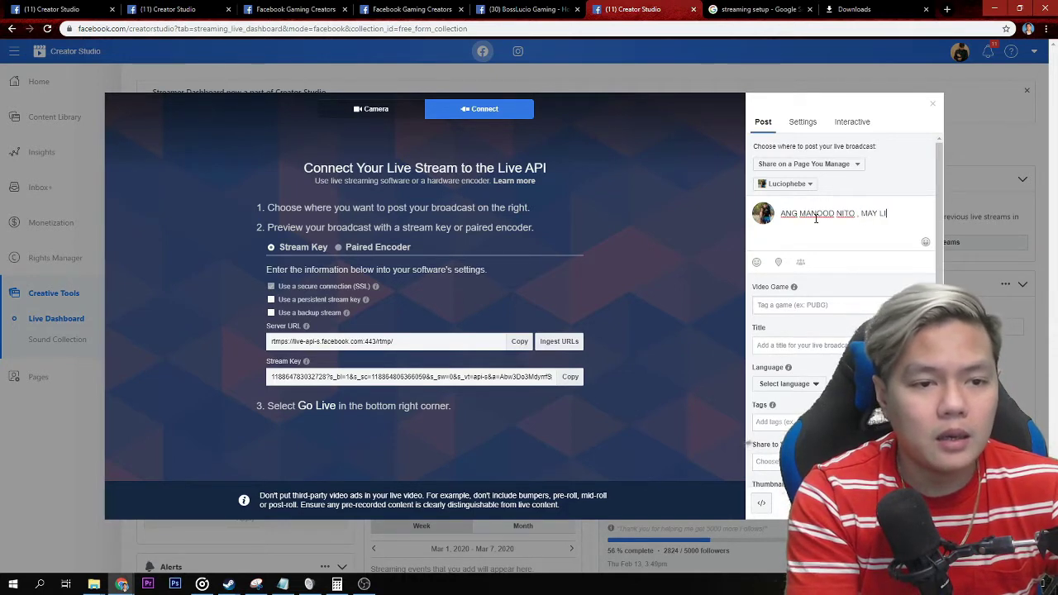
type("BRENG 50 LOAD")
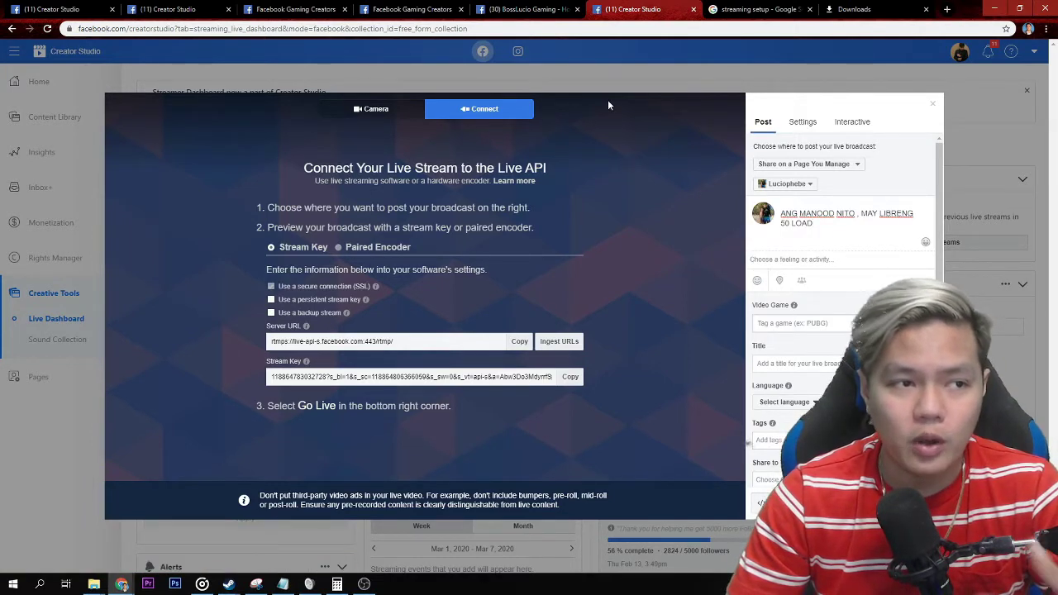
Step: Review the BossLucio and Friends! group page and open the live post's option for promoting a managed group
left_click(522, 10)
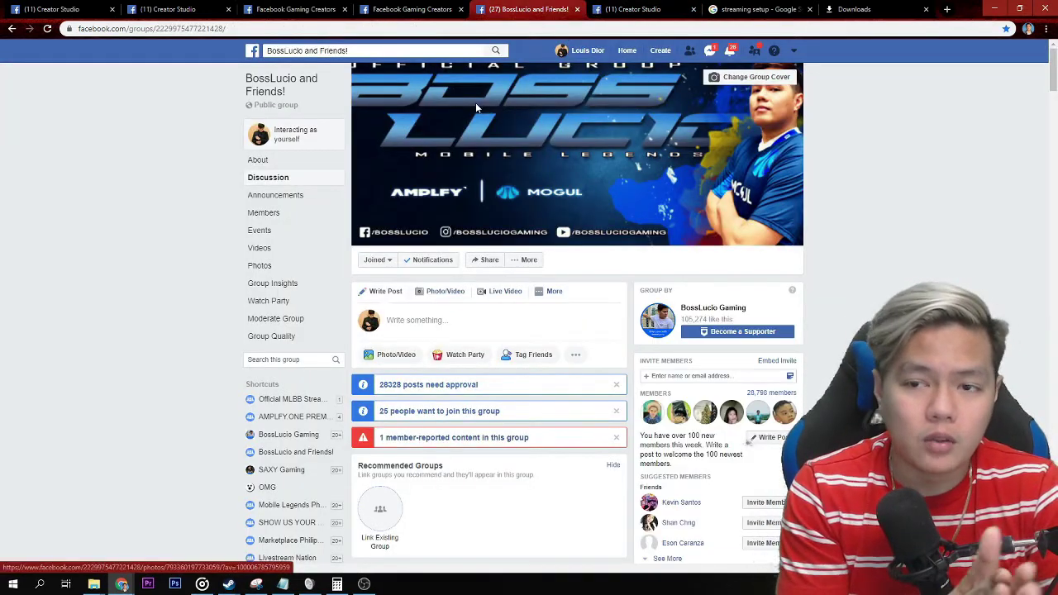
scroll(476, 102, "down", 1)
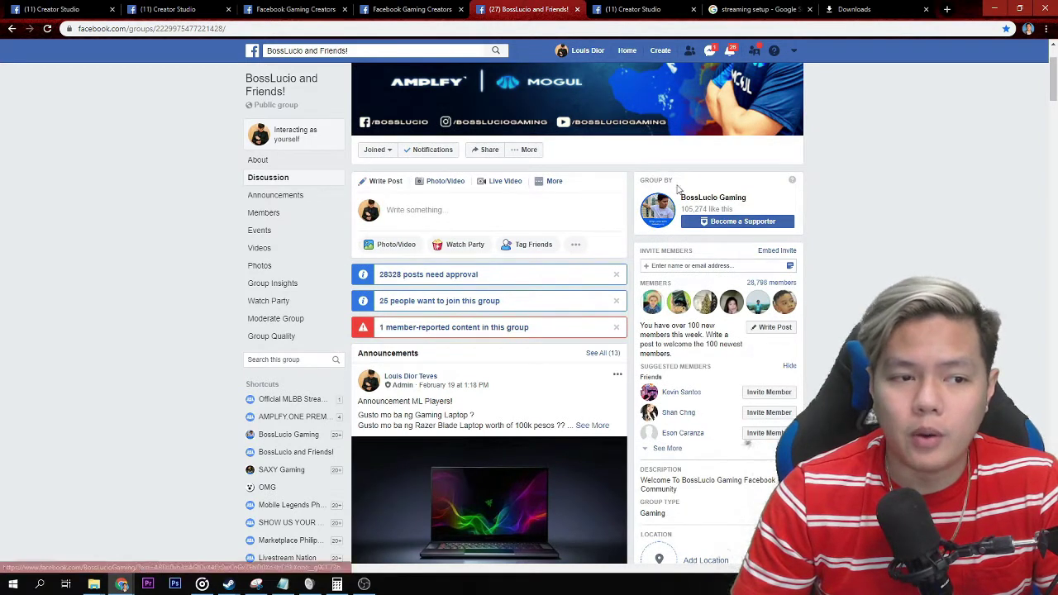
key("ctrl+Tab")
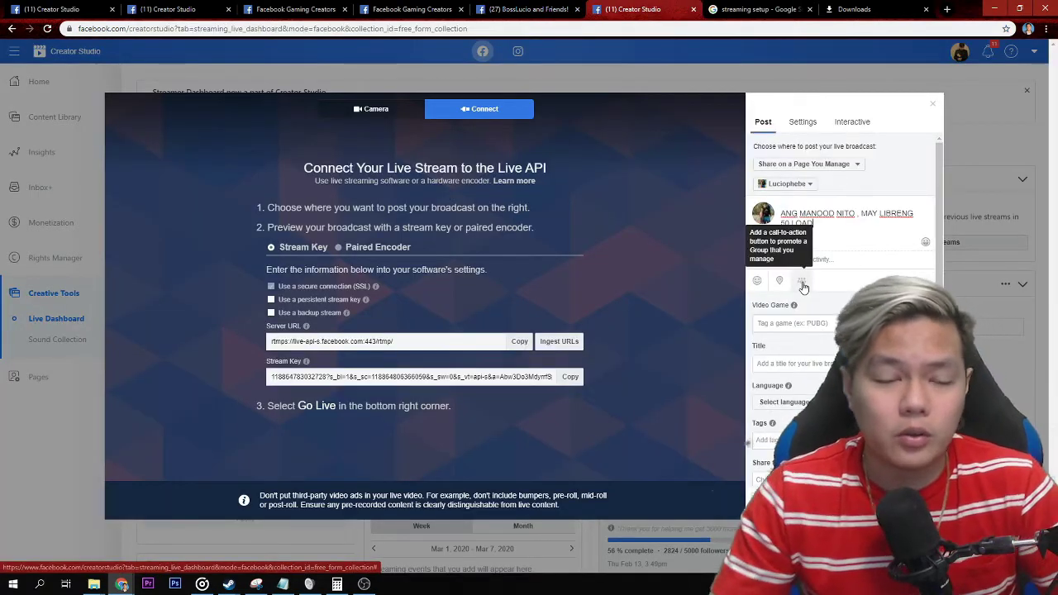
left_click(803, 286)
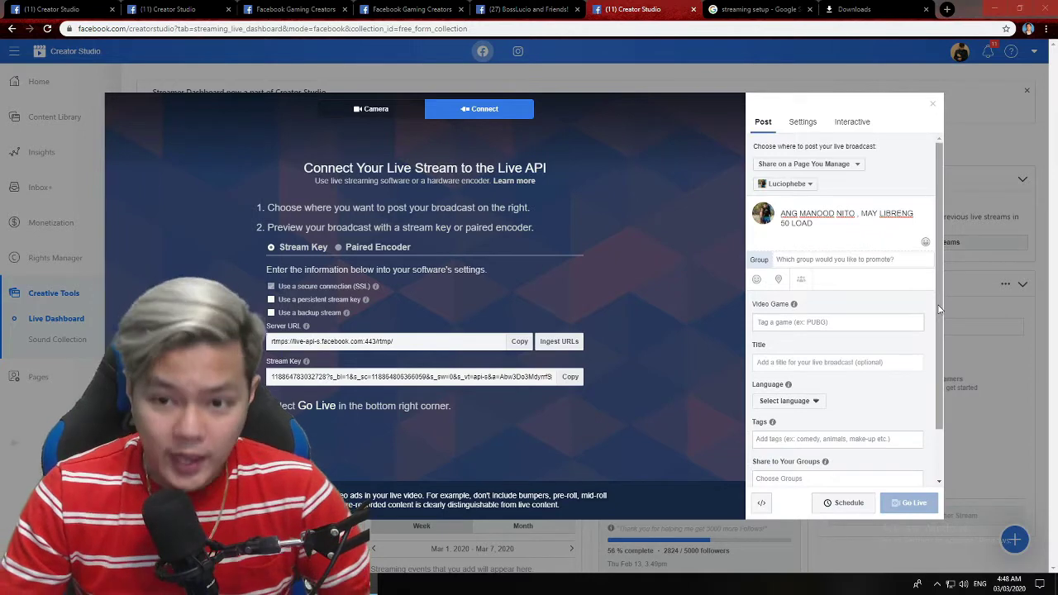
Step: Try searching for a video game to tag with "mobile" and clear the entry
scroll(831, 323, "down", 1)
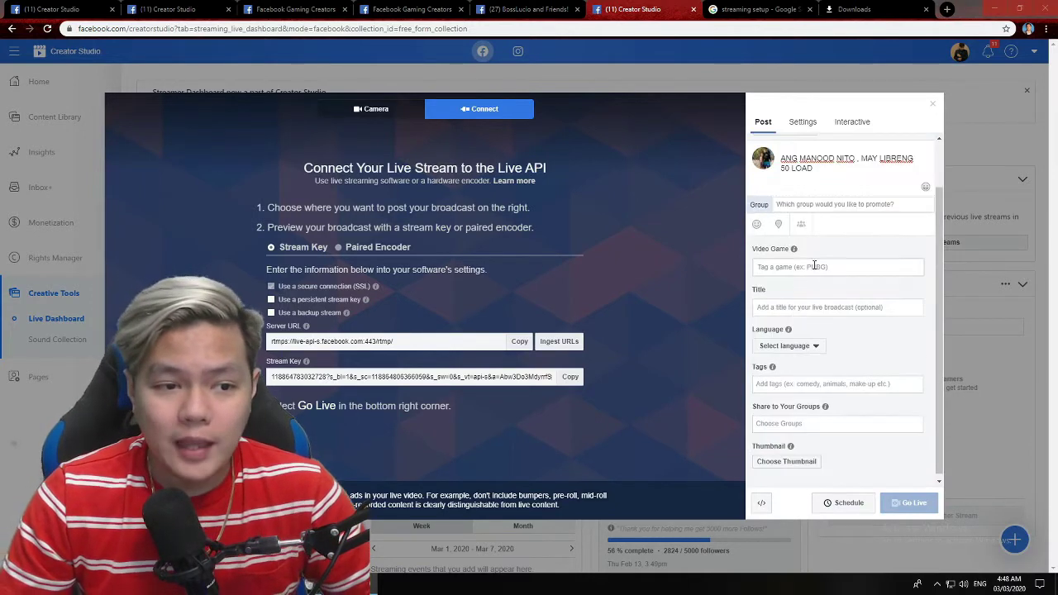
left_click(814, 265)
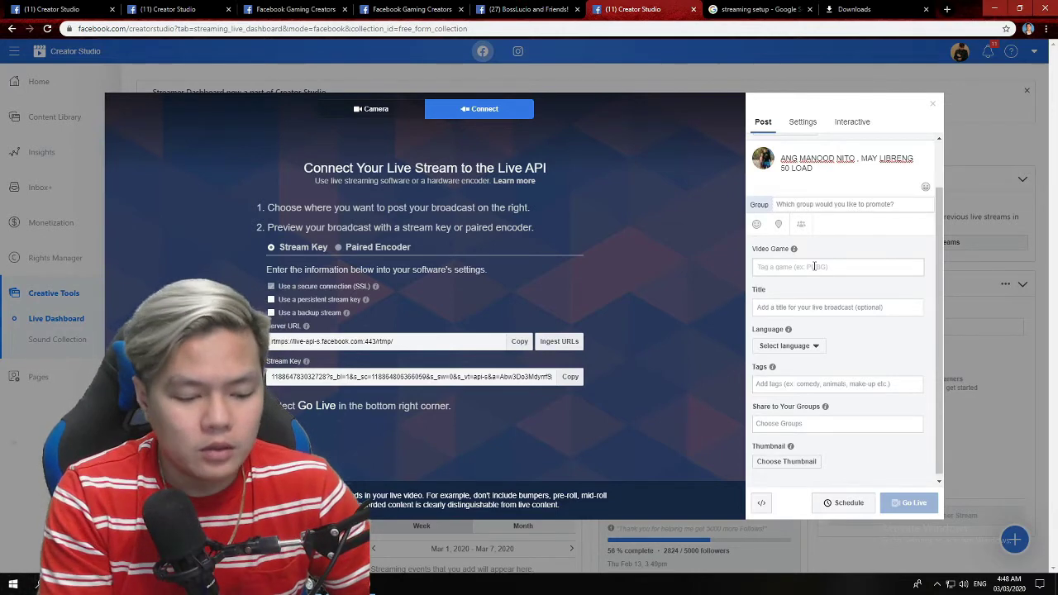
type("mobile")
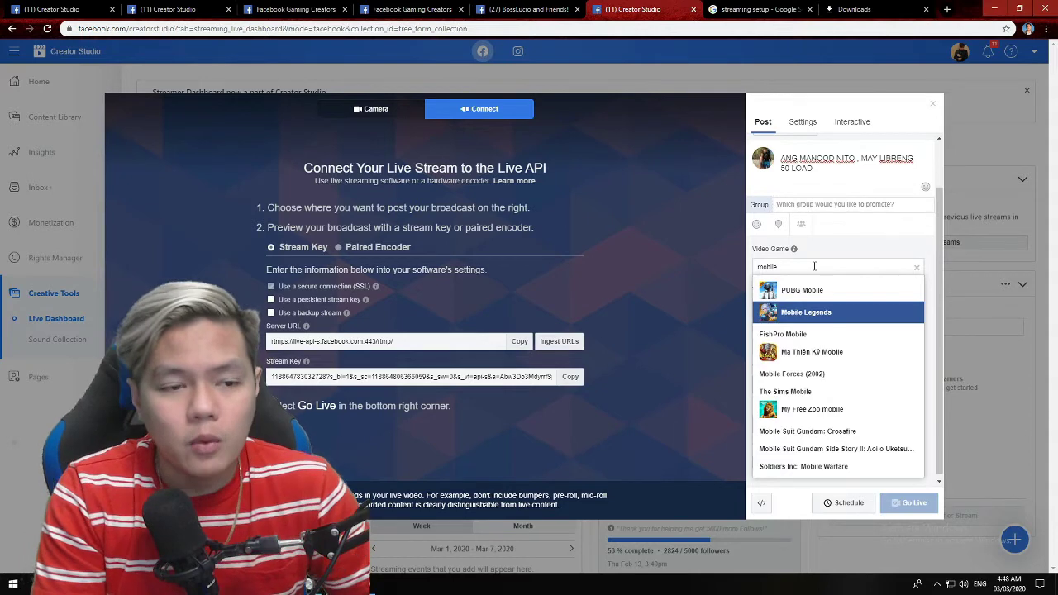
key("BackSpace")
key("BackSpace")
key("BackSpace")
key("BackSpace")
key("BackSpace")
key("BackSpace")
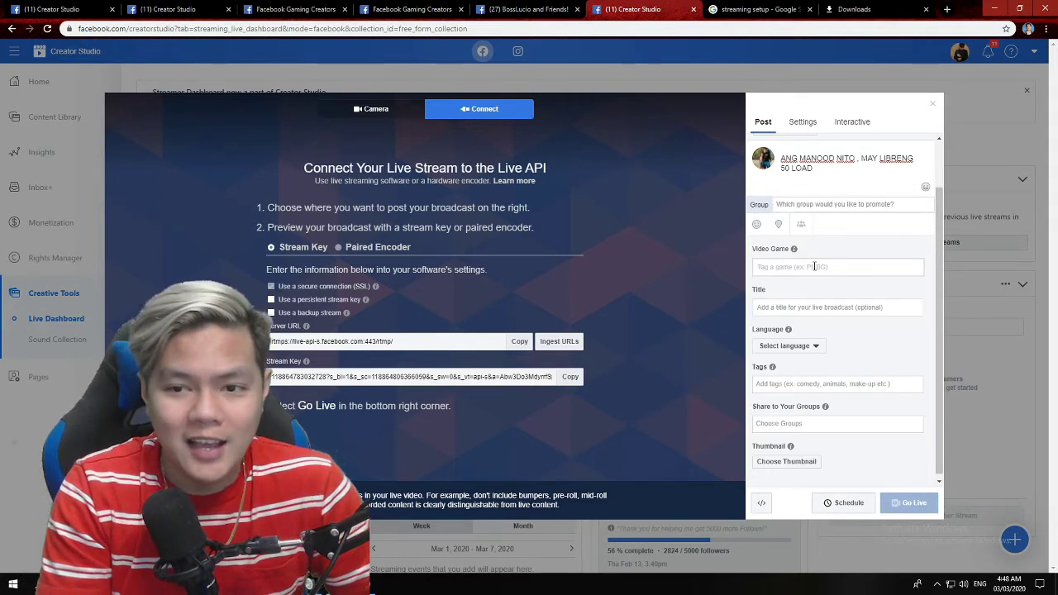
type("summer")
key("BackSpace")
key("BackSpace")
key("BackSpace")
key("BackSpace")
key("BackSpace")
key("BackSpace")
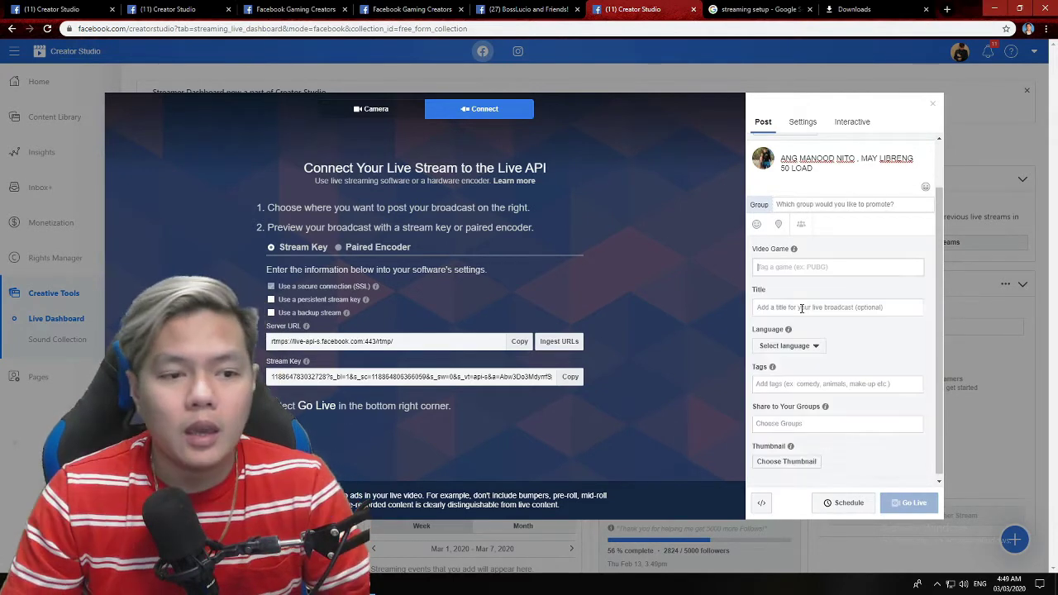
left_click(801, 308)
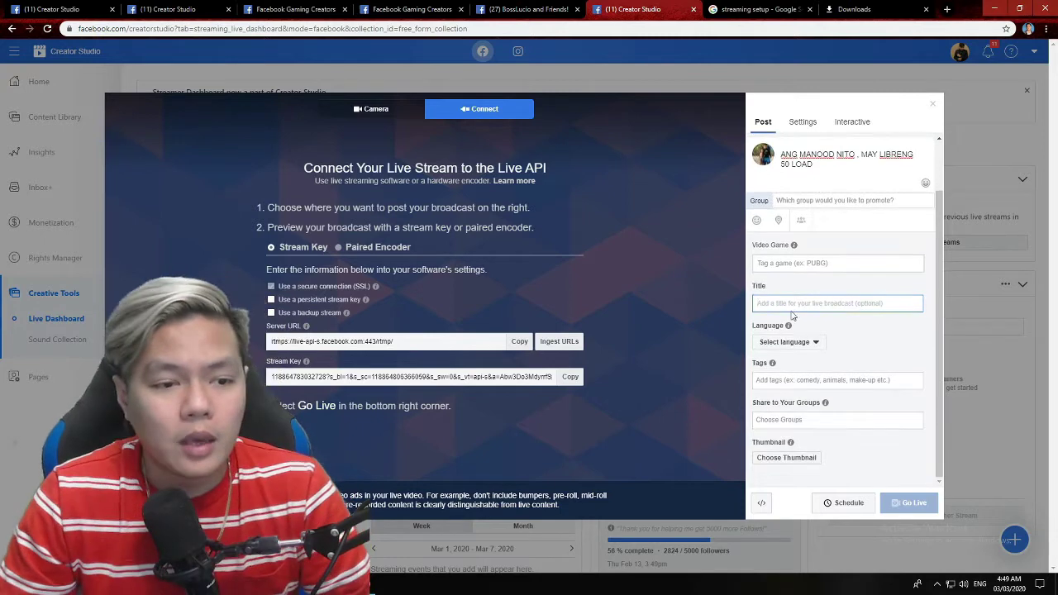
Step: Try tagging the broadcast with Action game and Games Mobile Apps, and remove both tags
left_click(783, 380)
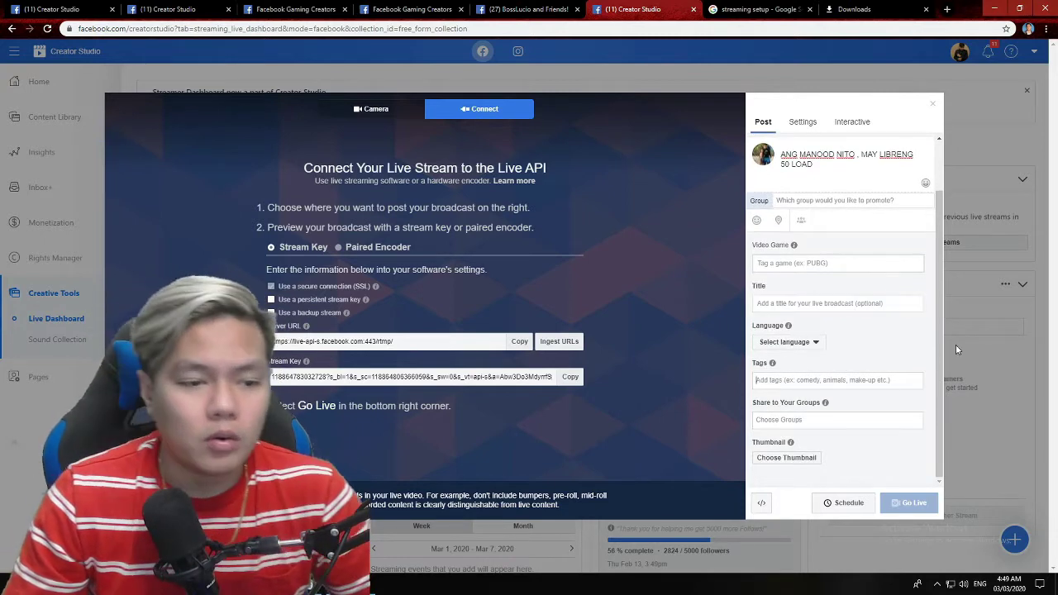
type("actio")
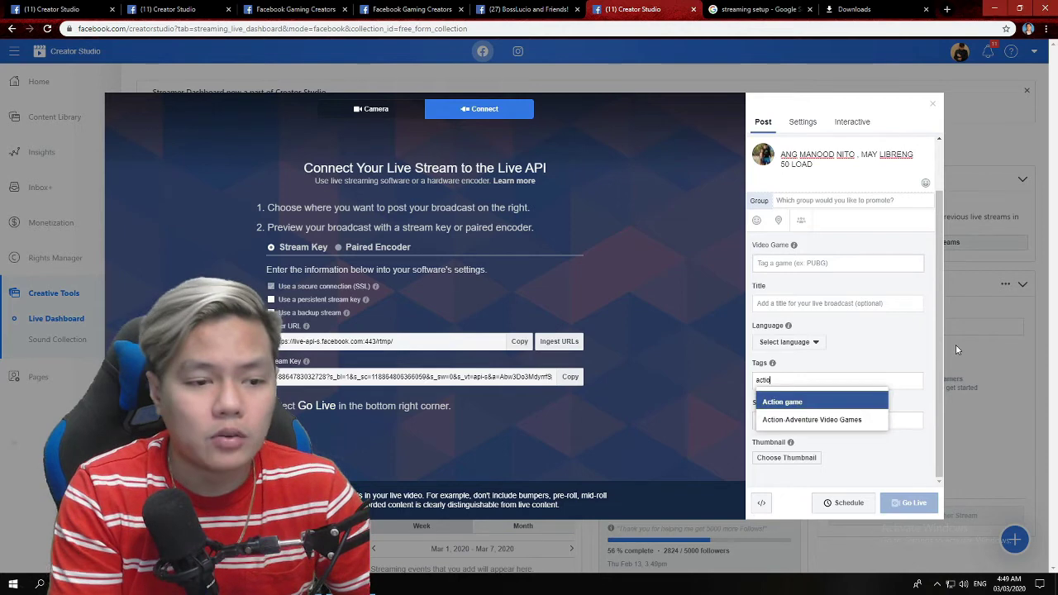
key("Return")
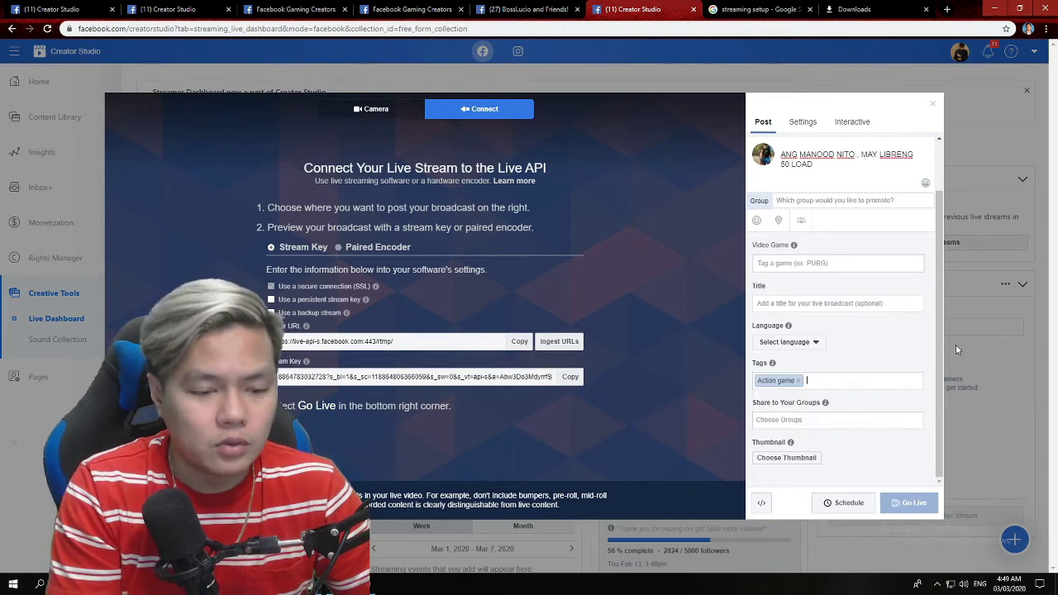
type("m")
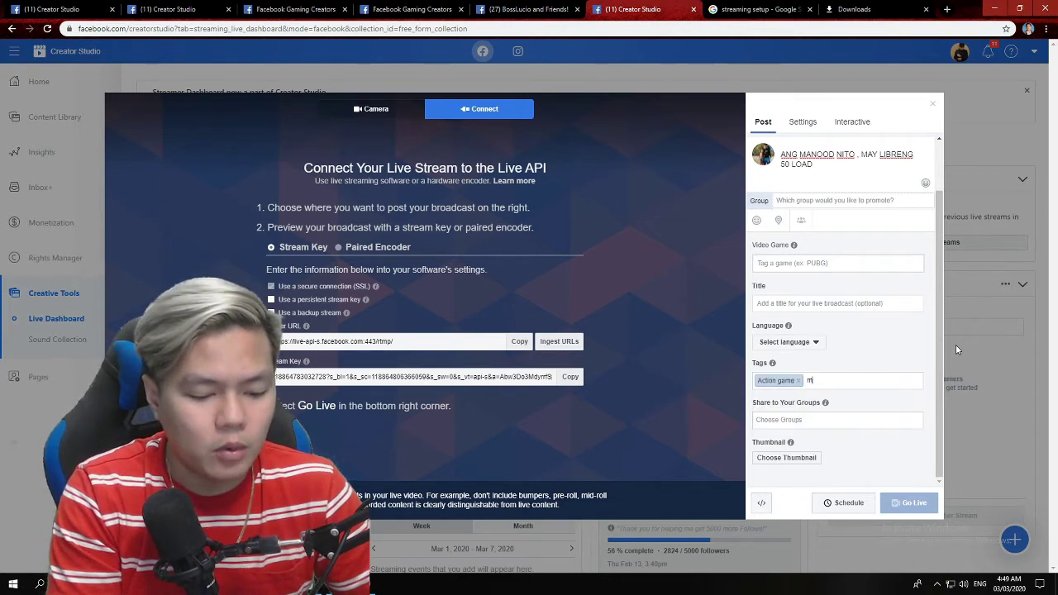
type("obil")
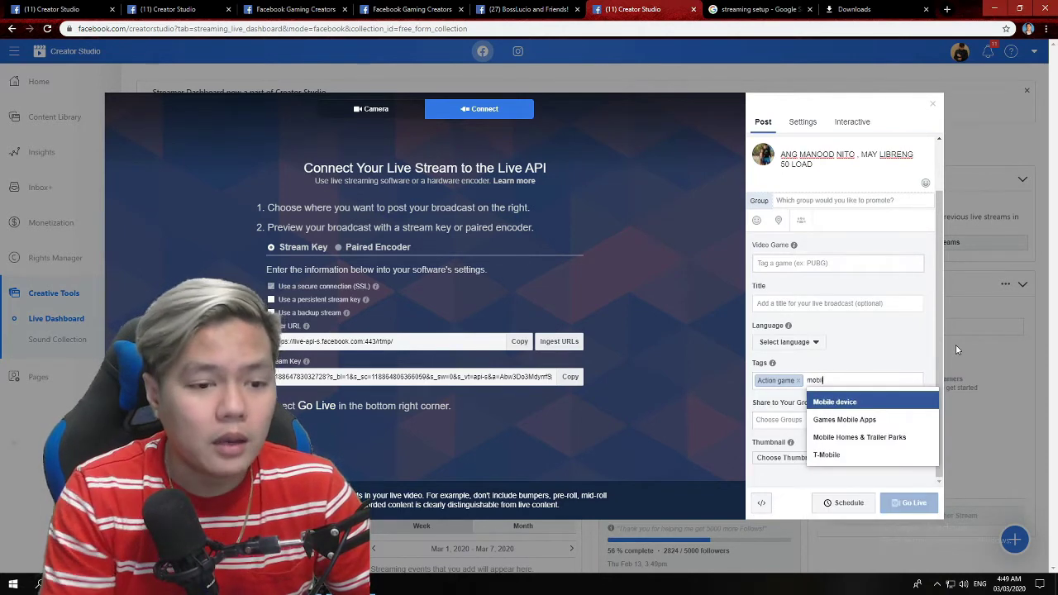
key("Down")
key("Return")
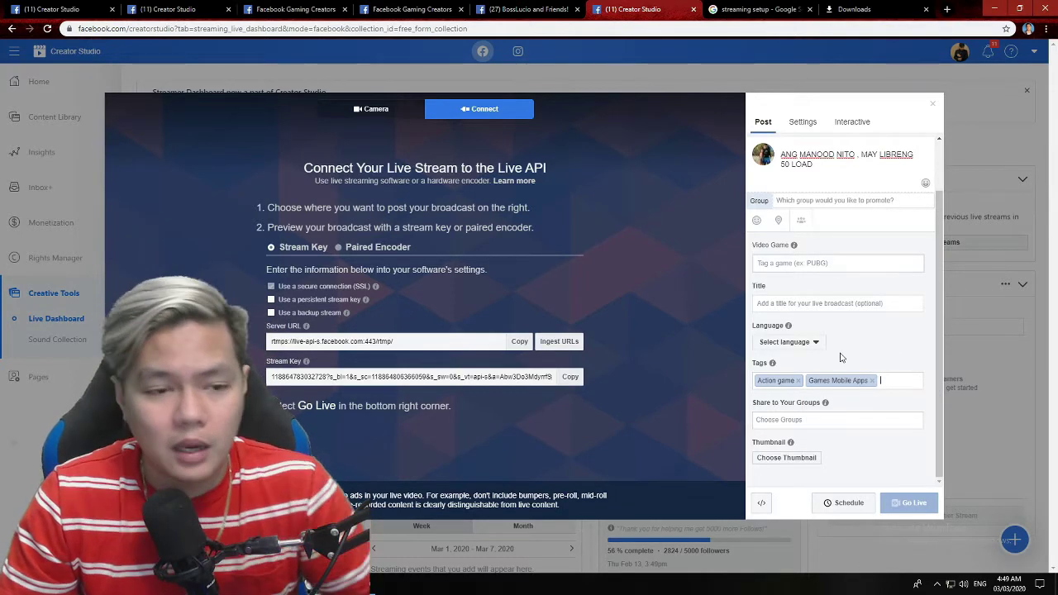
left_click(872, 380)
key("BackSpace")
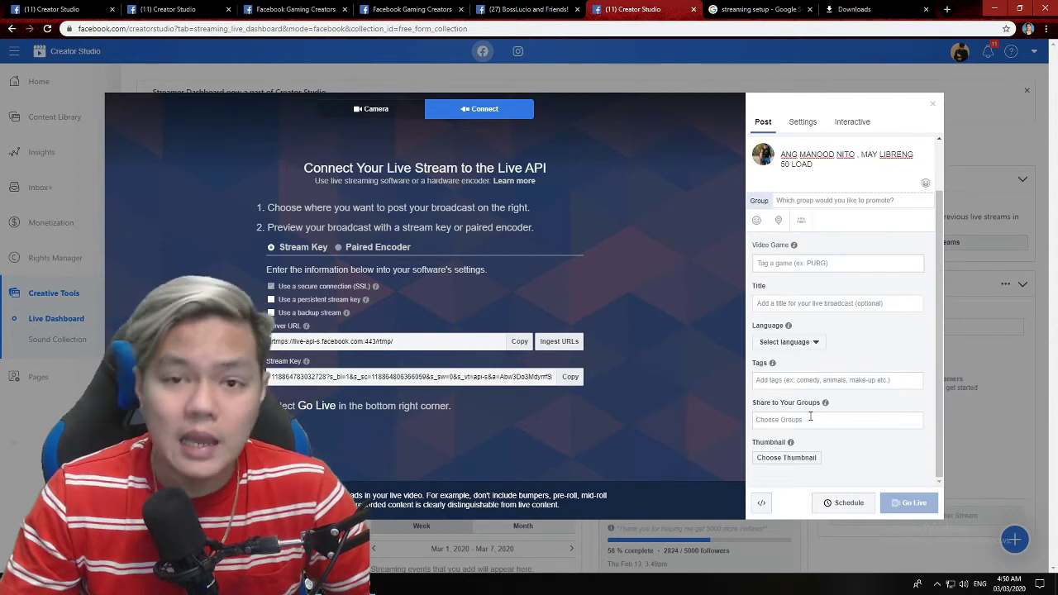
Step: Set the live broadcast to be shared to the BossLucio and Friends! group
left_click(811, 417)
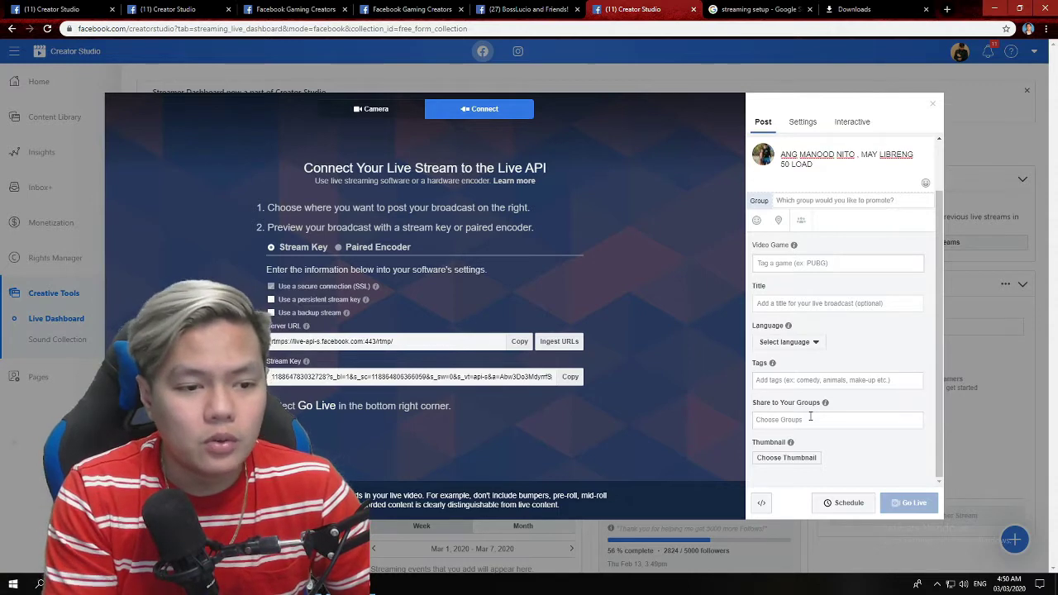
type("de")
double_click(810, 418)
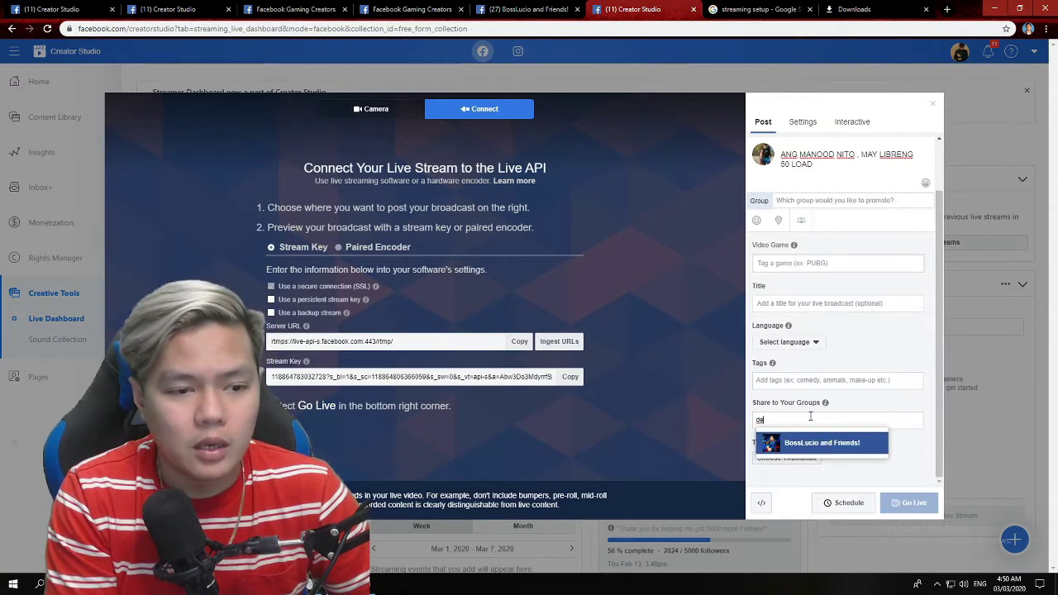
key("BackSpace")
type("bo")
left_click(810, 443)
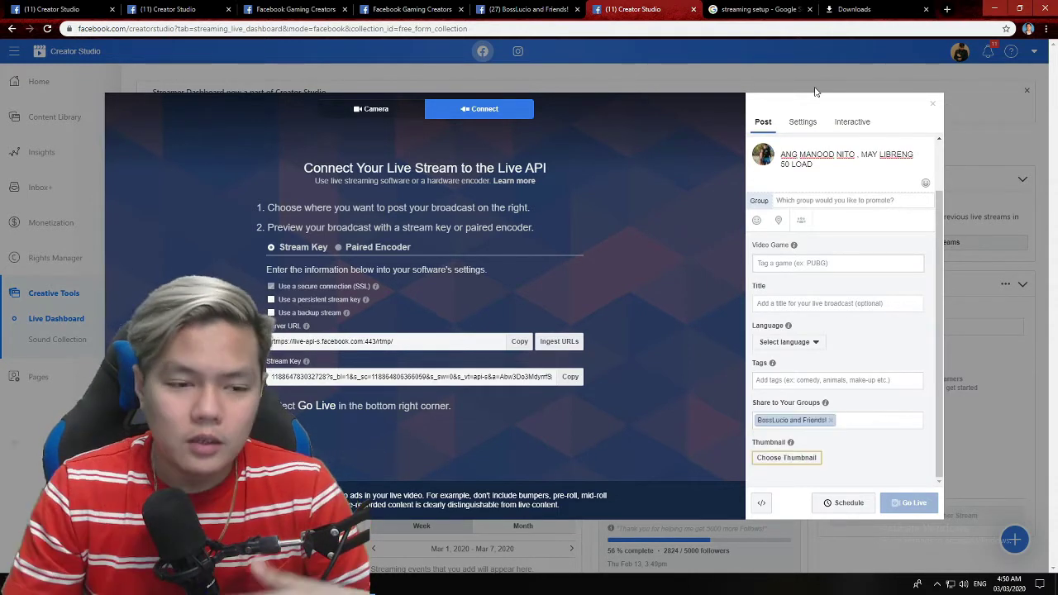
Step: Upload the maxresdefault image from the Desktop as the live broadcast's thumbnail and check its preview
left_click(780, 462)
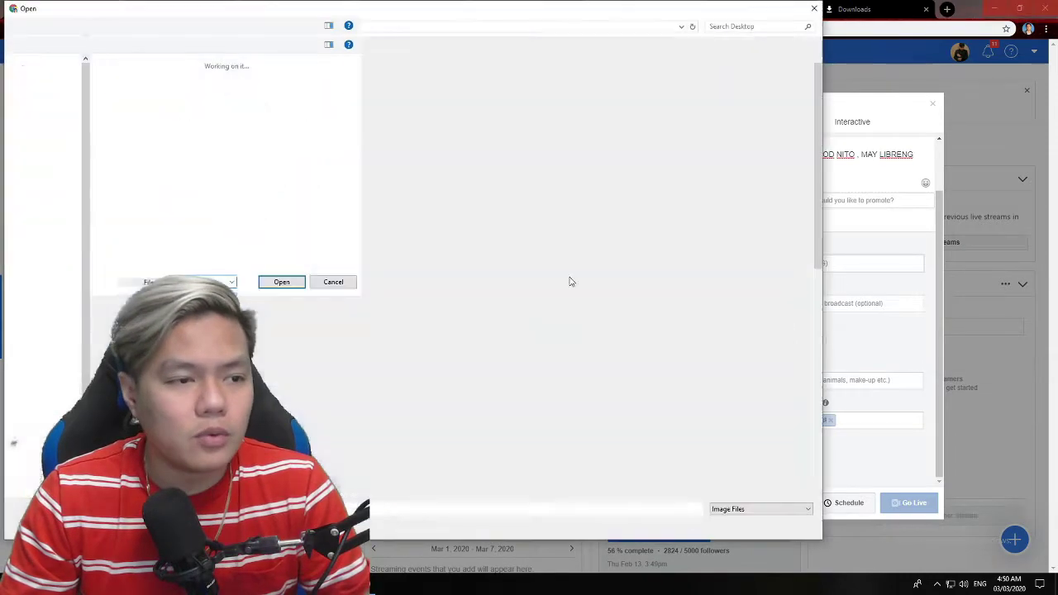
scroll(602, 308, "down", 10)
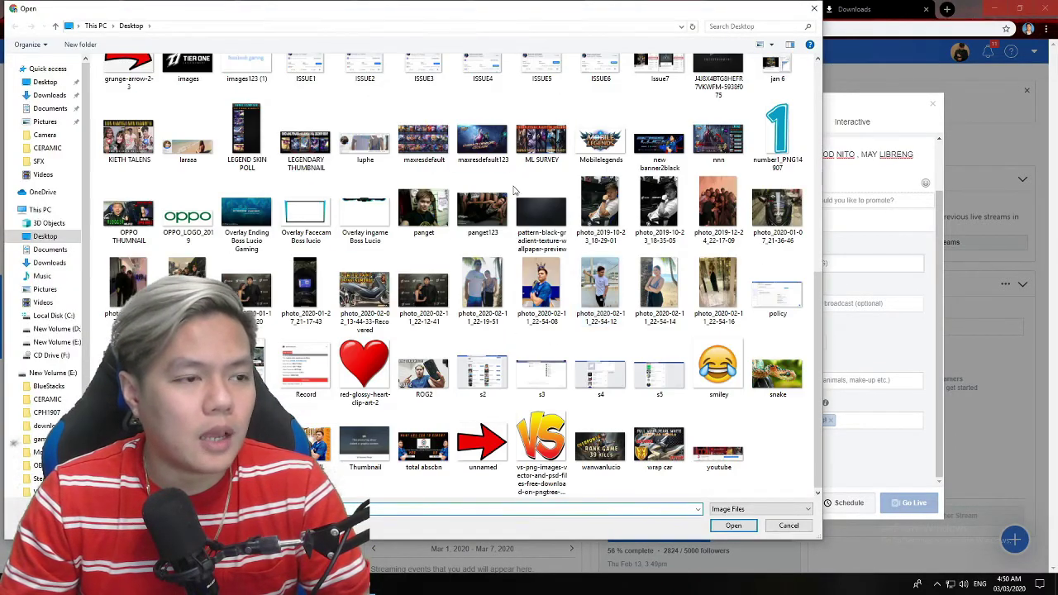
double_click(427, 146)
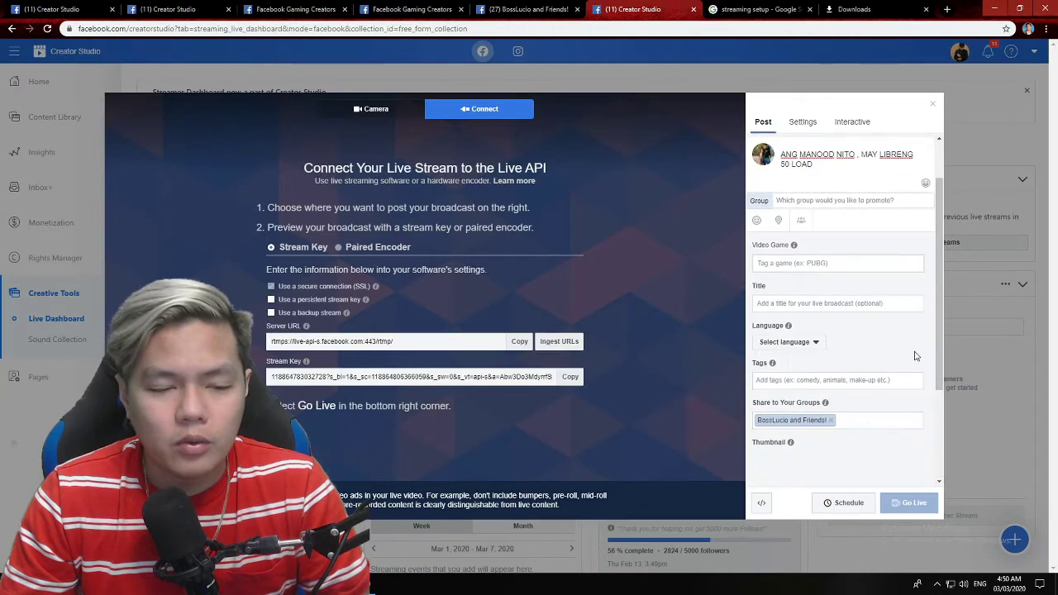
scroll(915, 356, "down", 2)
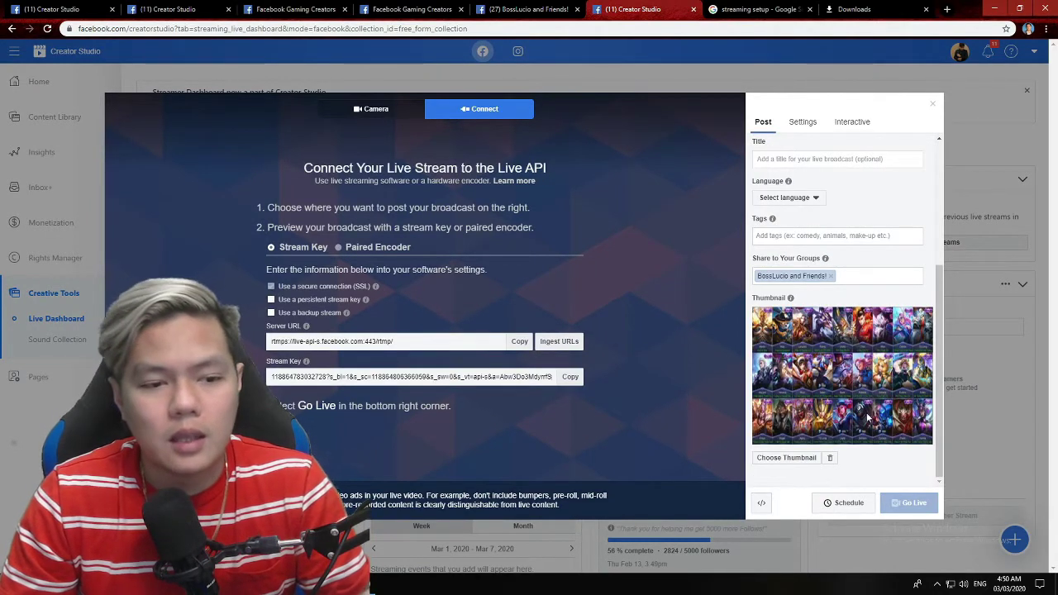
scroll(897, 406, "up", 1)
scroll(898, 406, "down", 1)
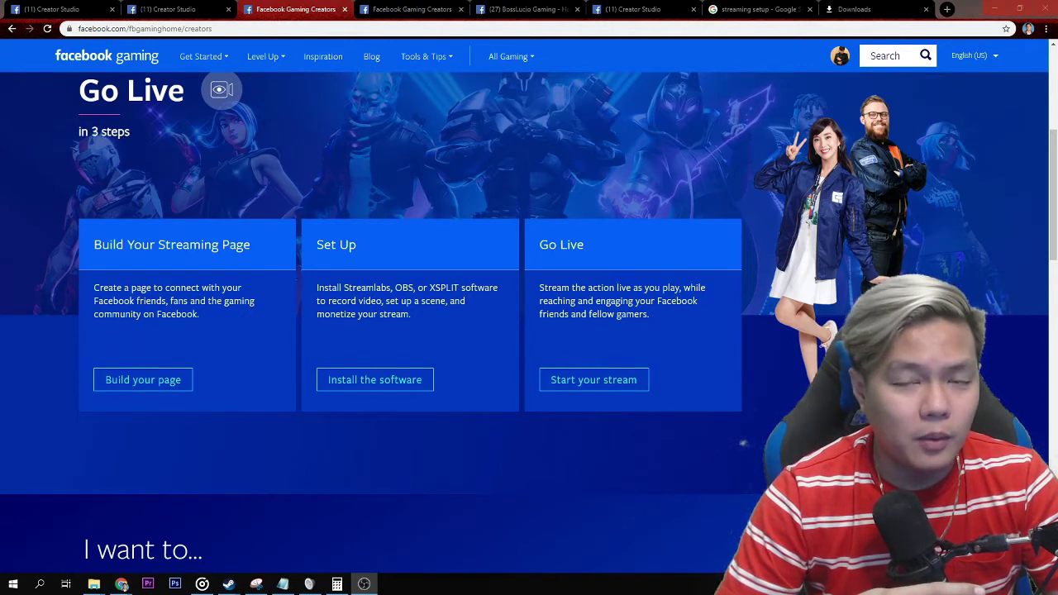
Step: Close the browser tab with the "streaming setup" Google search
left_click(809, 9)
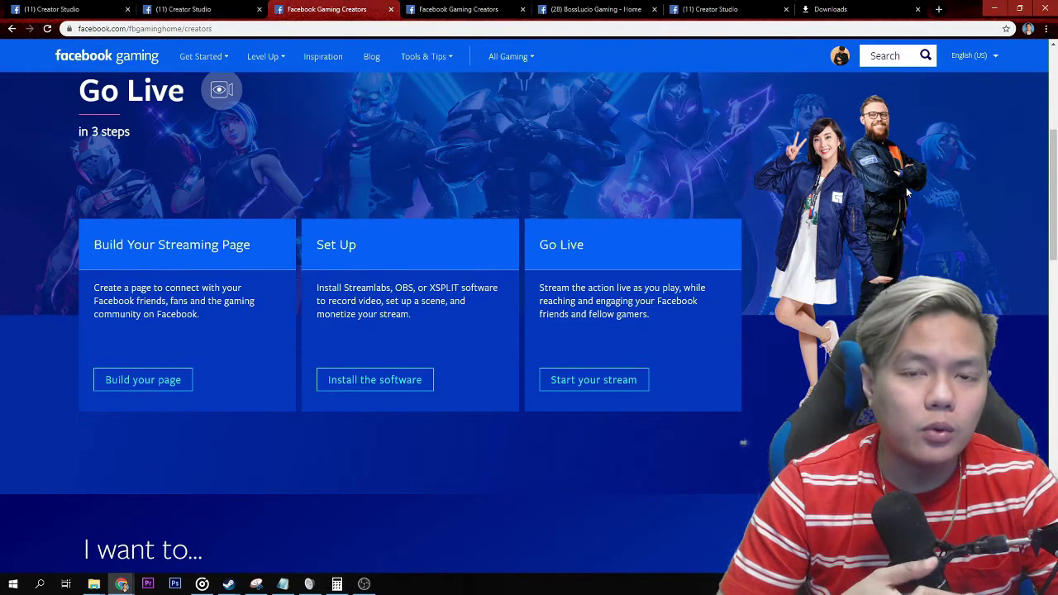